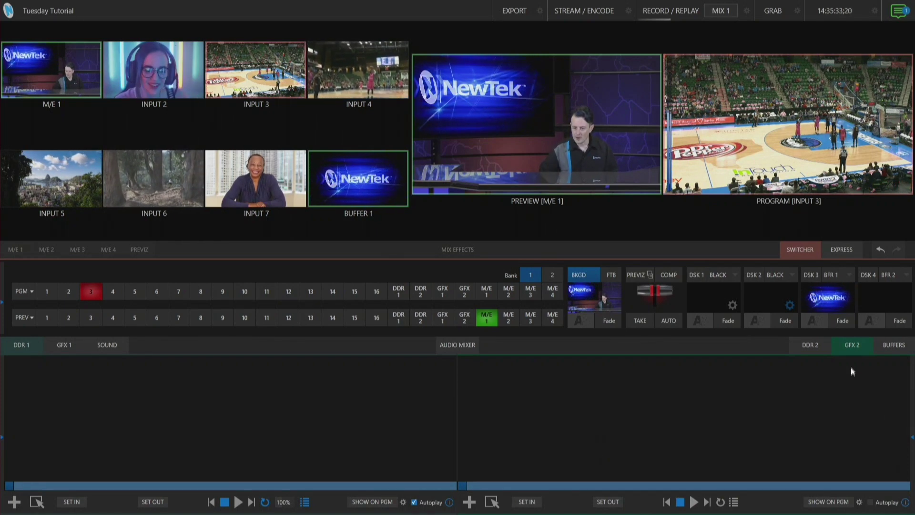
Add the Angle Scoreboard No Clock title from Titles > Angle to the GFX 2 playlist
{"action": "double_click", "coordinate": [499, 377]}
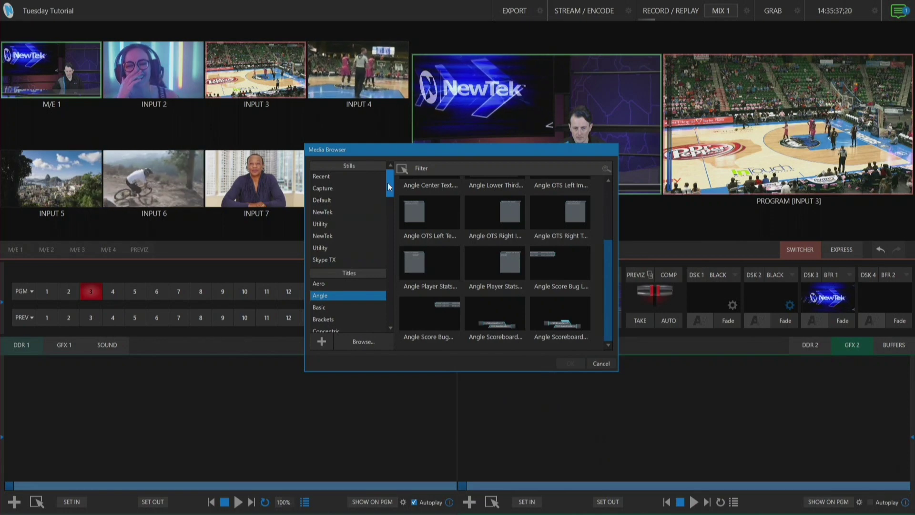
{"action": "left_click_drag", "start_coordinate": [388, 183], "coordinate": [390, 202]}
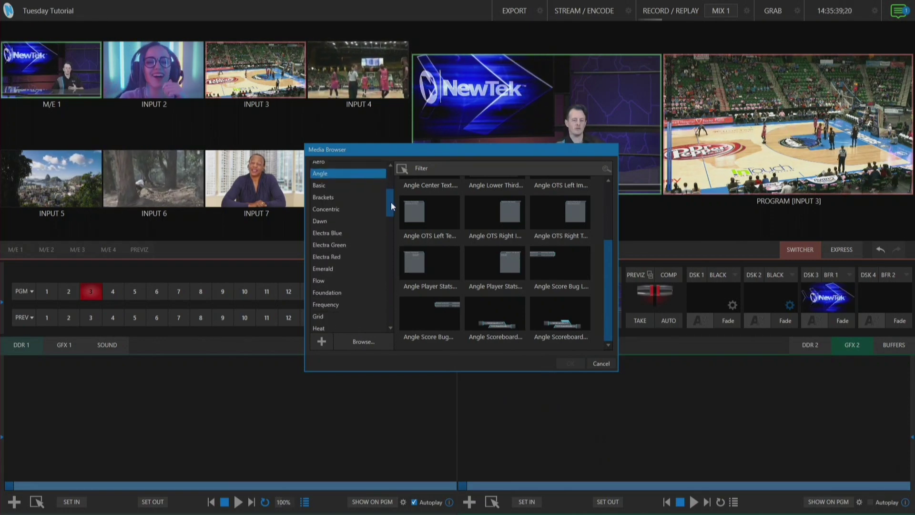
{"action": "left_click_drag", "start_coordinate": [391, 202], "coordinate": [391, 202]}
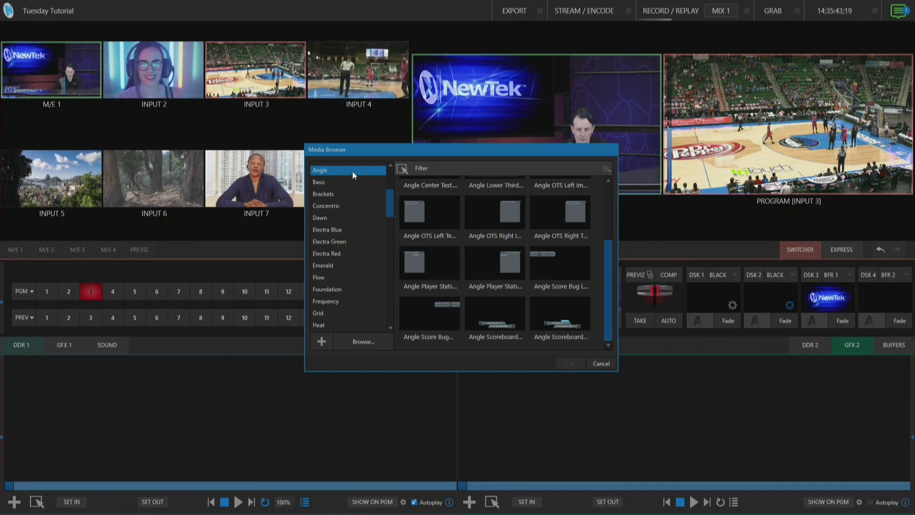
{"action": "double_click", "coordinate": [502, 323]}
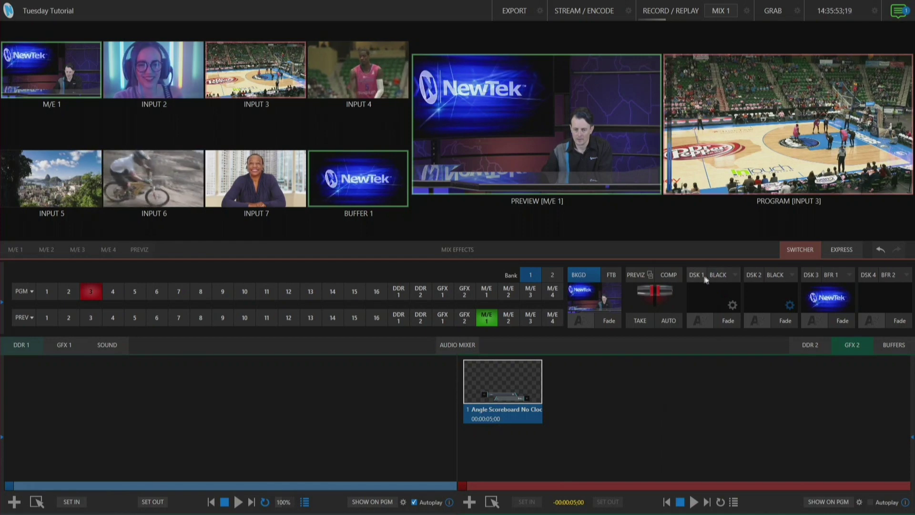
Set DSK 1's source to GFX 2 and fade the scoreboard onto program
{"action": "left_click", "coordinate": [730, 273]}
{"action": "mouse_move", "coordinate": [732, 300]}
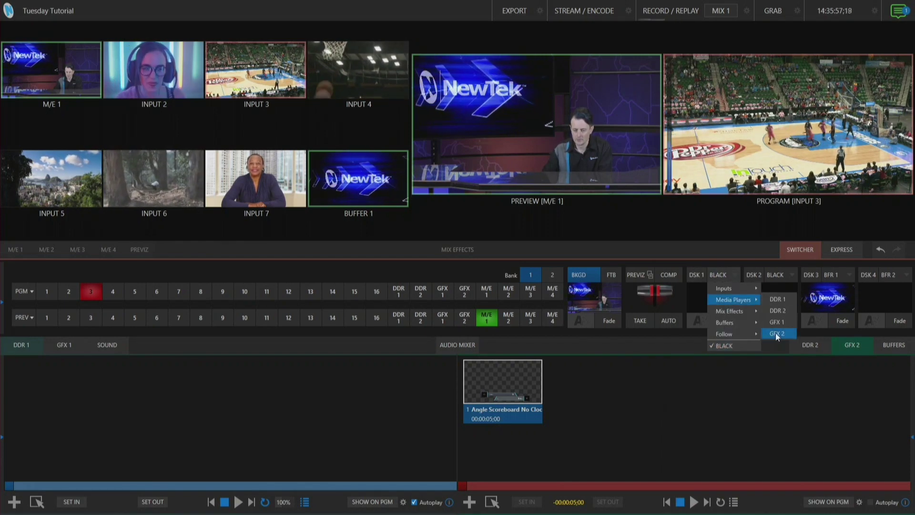
{"action": "left_click", "coordinate": [776, 332]}
{"action": "left_click", "coordinate": [733, 322]}
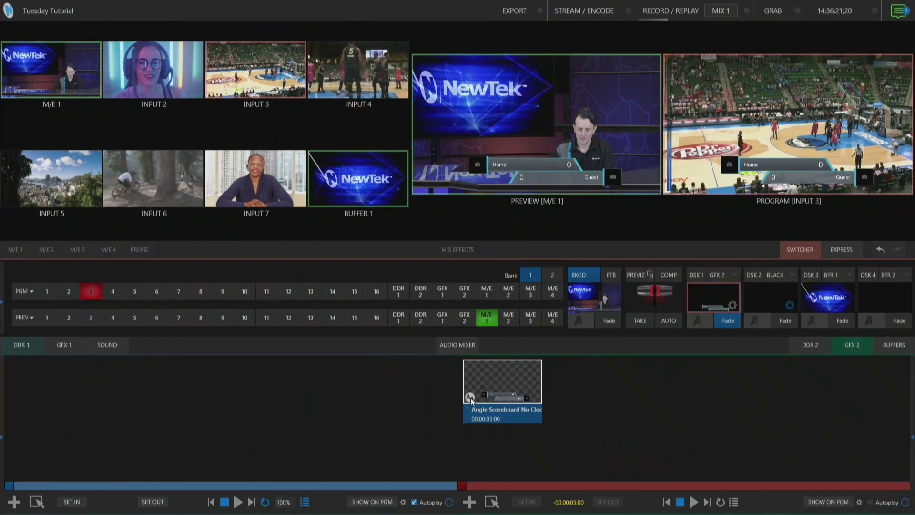
In the GFX 2 title editor, set Default Title Image as the Home and Guest logos
{"action": "left_click", "coordinate": [470, 397]}
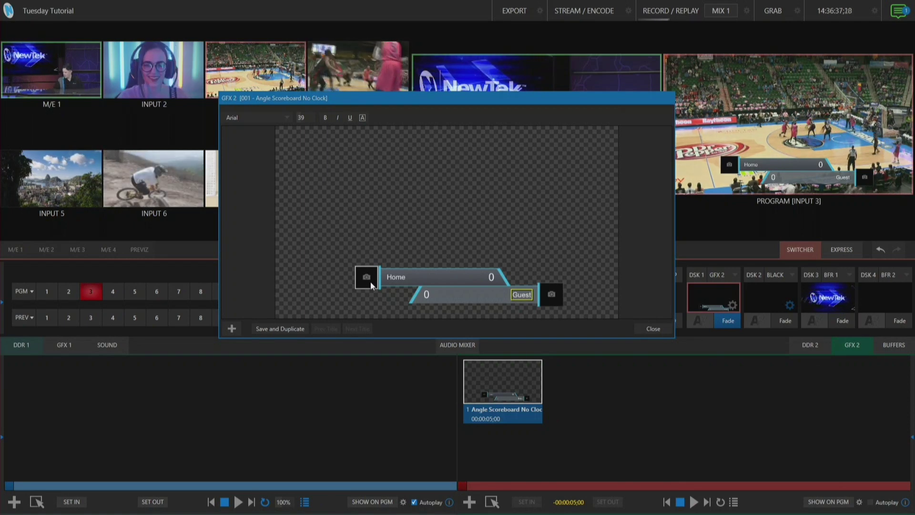
{"action": "left_click", "coordinate": [366, 278]}
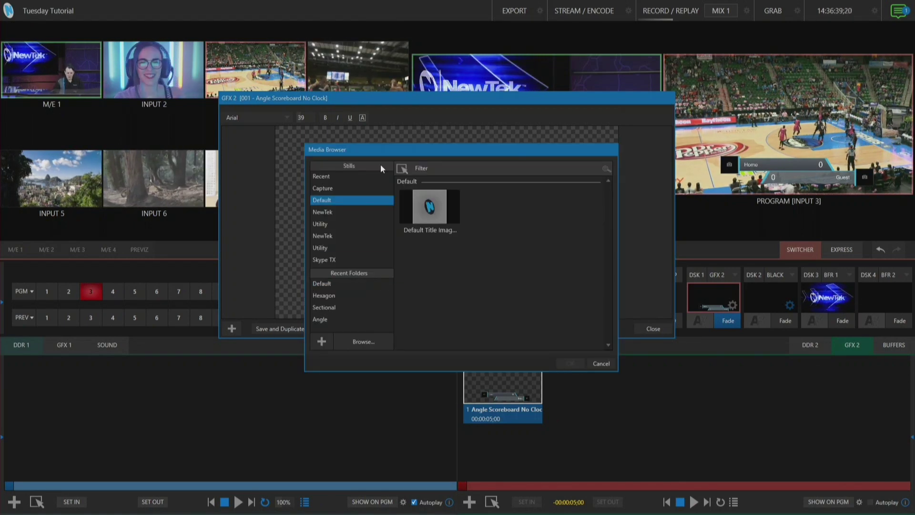
{"action": "left_click", "coordinate": [443, 216]}
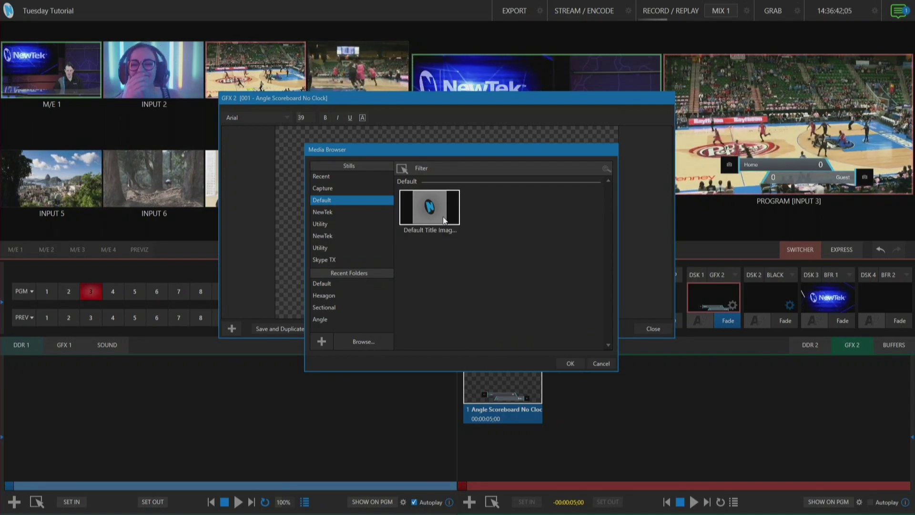
{"action": "left_click", "coordinate": [571, 363]}
{"action": "left_click", "coordinate": [551, 294]}
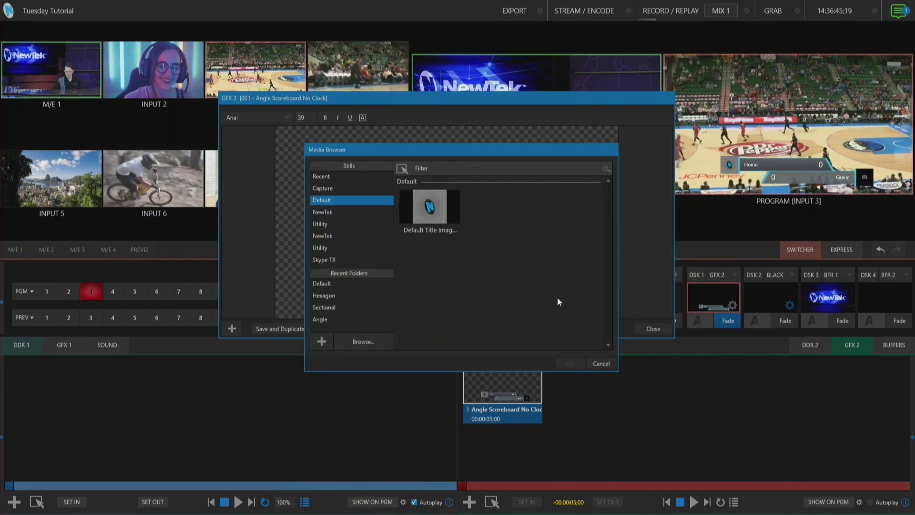
{"action": "left_click", "coordinate": [452, 207]}
{"action": "left_click", "coordinate": [571, 363]}
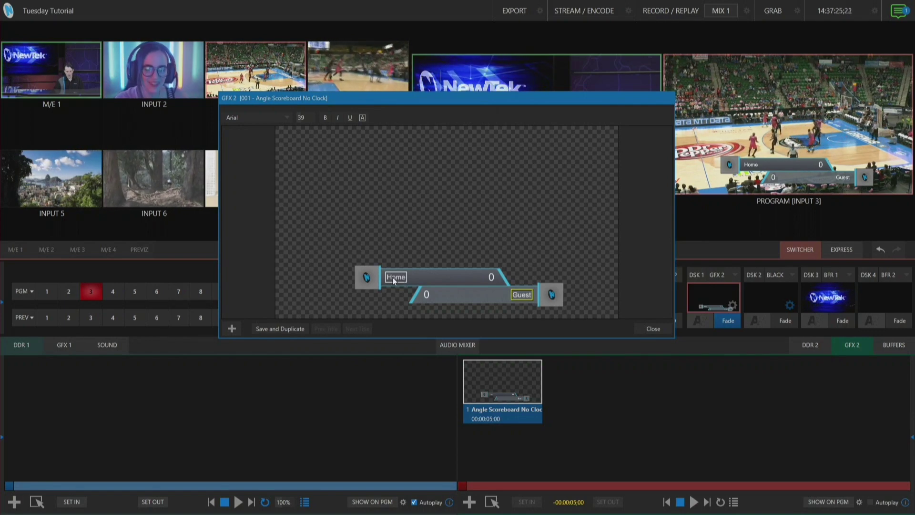
{"action": "left_click", "coordinate": [392, 281]}
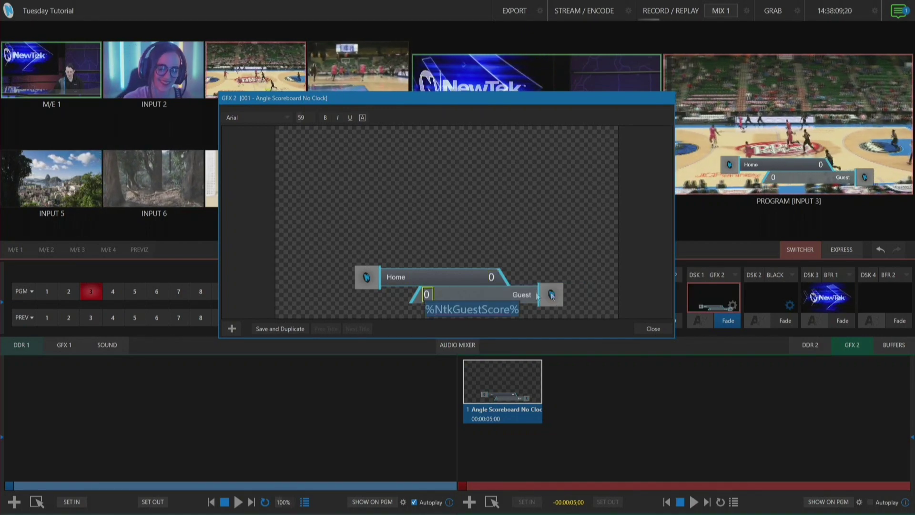
Replace the Guest name text with the %NtkGuestTeamName% DataLink variable
{"action": "left_click", "coordinate": [526, 294]}
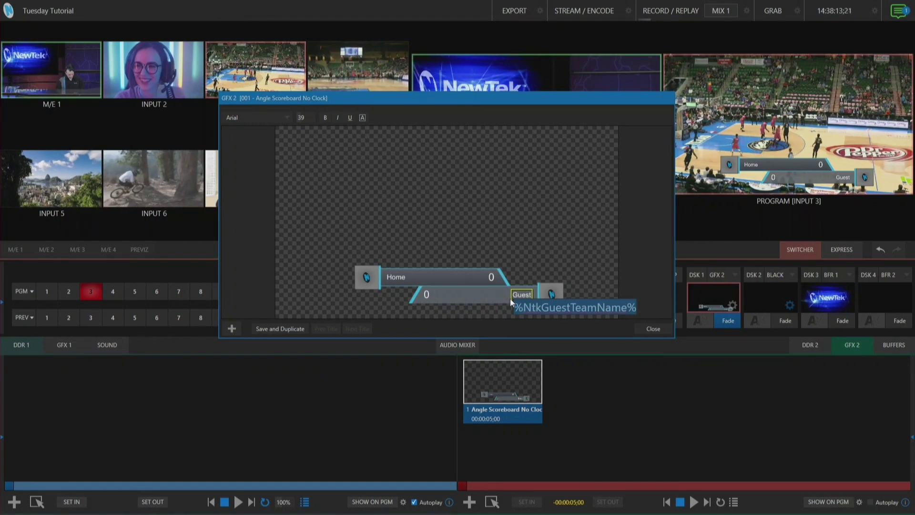
{"action": "type", "text": "%"}
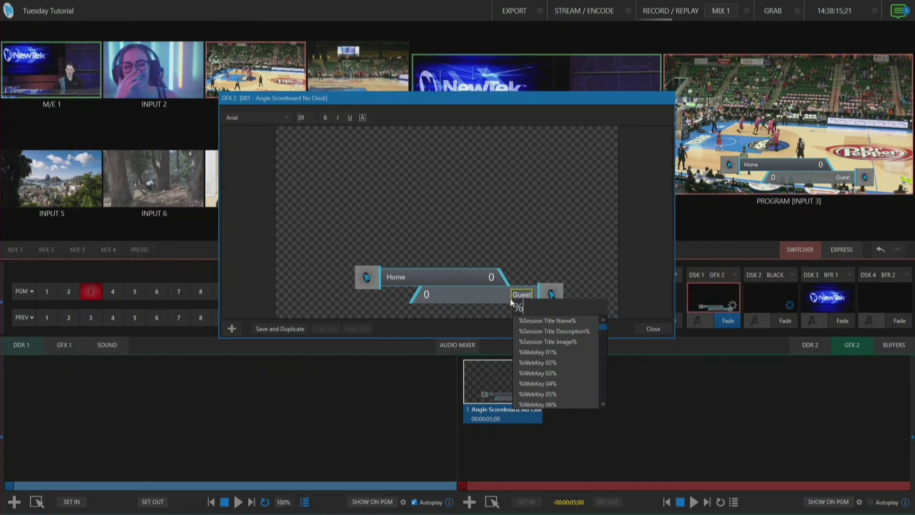
{"action": "scroll", "coordinate": [533, 369], "scroll_direction": "down", "scroll_amount": 5}
{"action": "scroll", "coordinate": [534, 369], "scroll_direction": "down", "scroll_amount": 5}
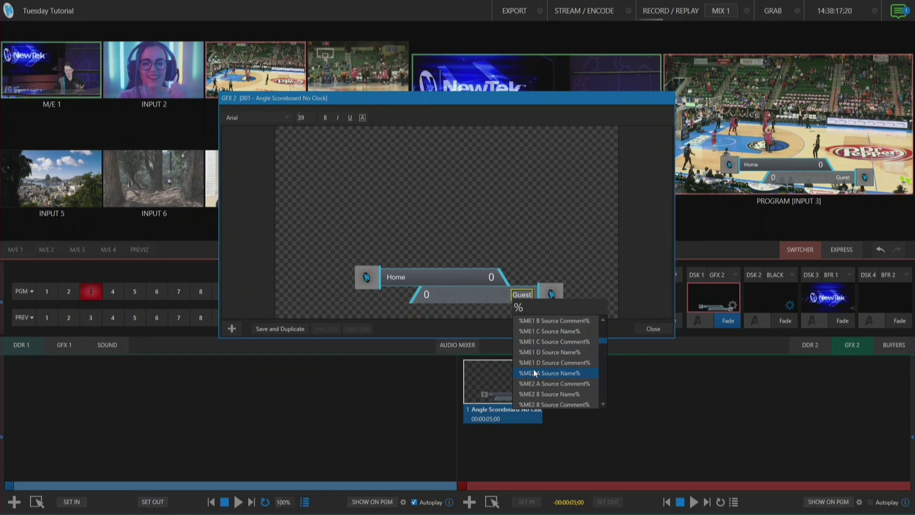
{"action": "scroll", "coordinate": [533, 369], "scroll_direction": "down", "scroll_amount": 2}
{"action": "scroll", "coordinate": [533, 368], "scroll_direction": "down", "scroll_amount": 2}
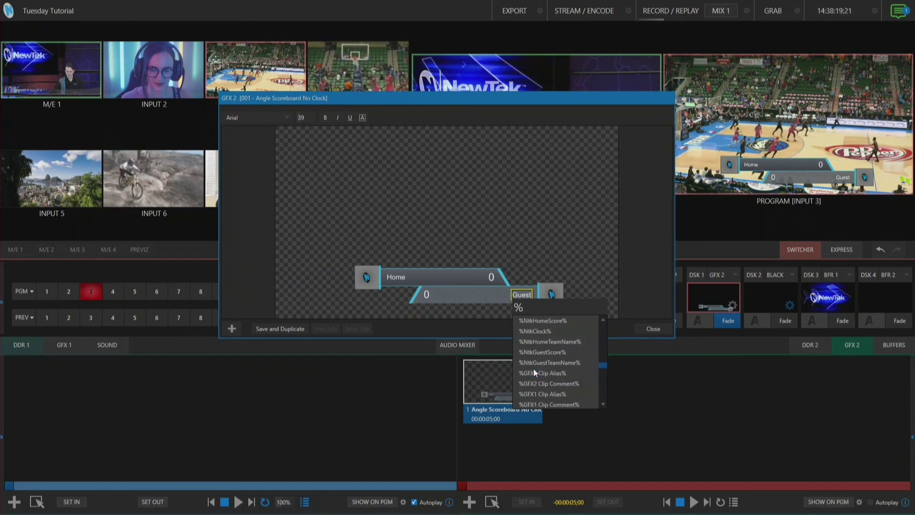
{"action": "scroll", "coordinate": [534, 368], "scroll_direction": "down", "scroll_amount": 2}
{"action": "scroll", "coordinate": [533, 368], "scroll_direction": "down", "scroll_amount": 2}
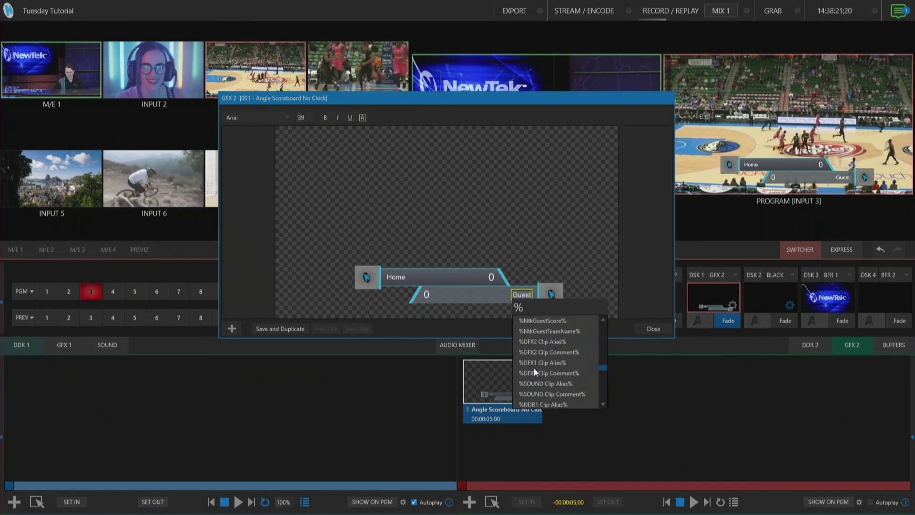
{"action": "left_click", "coordinate": [550, 320]}
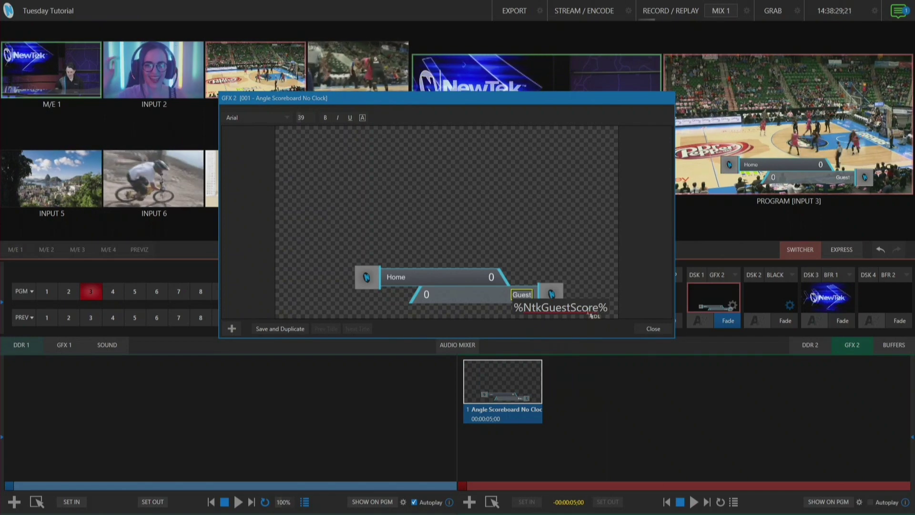
{"action": "key", "text": "BackSpace"}
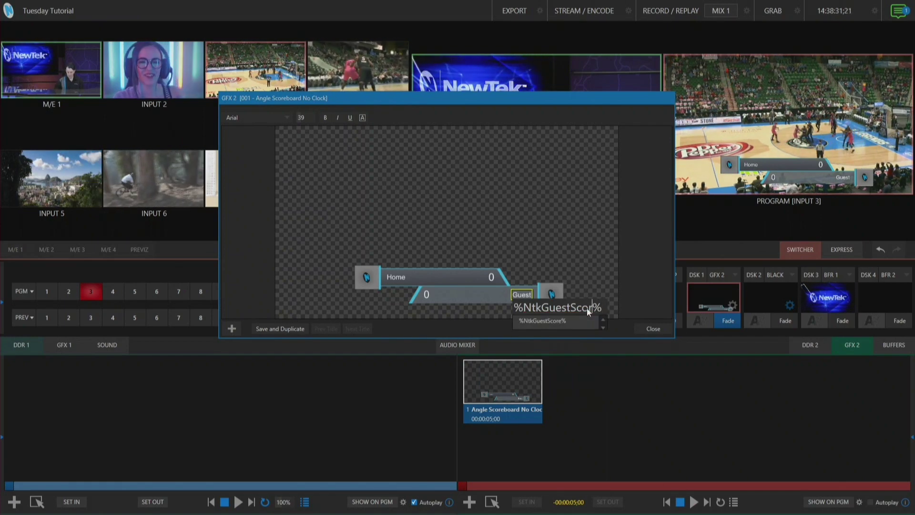
{"action": "key", "text": "BackSpace"}
{"action": "key", "text": "BackSpace"}
{"action": "key", "text": "BackSpace"}
{"action": "key", "text": "BackSpace"}
{"action": "key", "text": "BackSpace"}
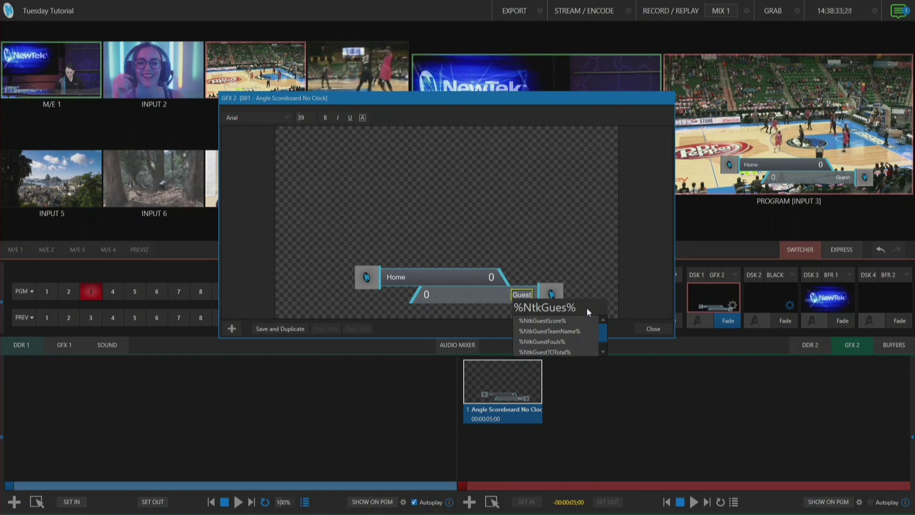
{"action": "left_click", "coordinate": [576, 331]}
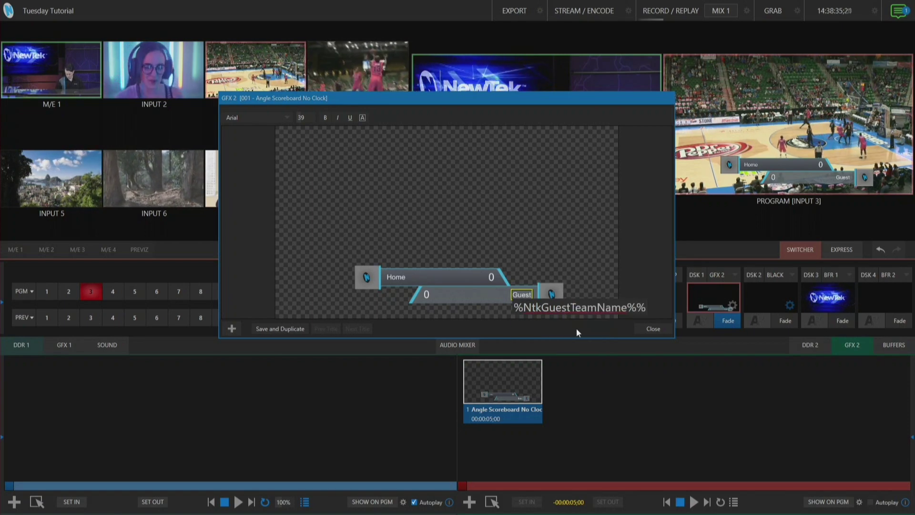
{"action": "key", "text": "BackSpace"}
{"action": "key", "text": "Return"}
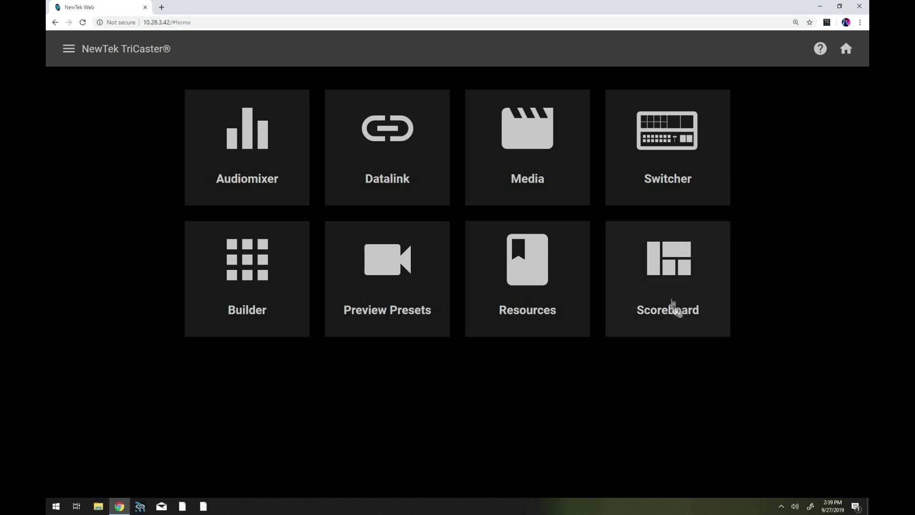
Open the LivePanel Scoreboard app and choose the Basketball controller
{"action": "left_click", "coordinate": [665, 275]}
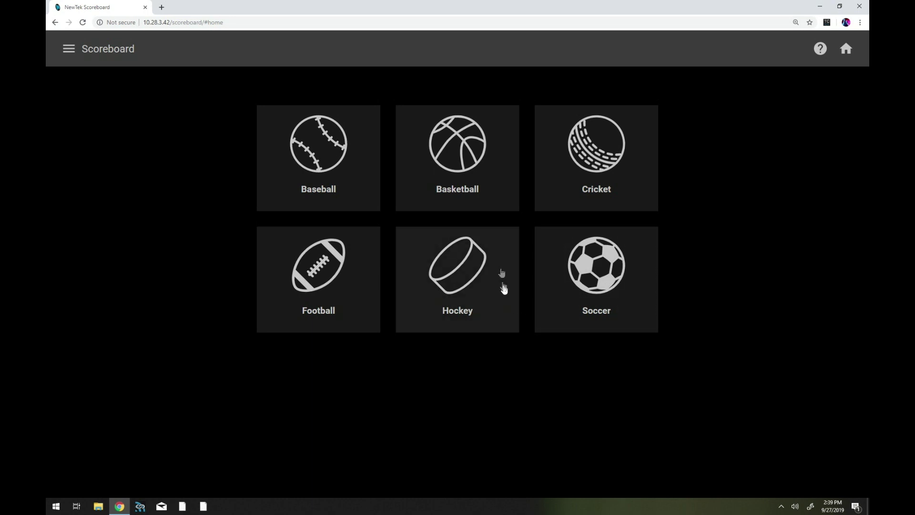
{"action": "left_click", "coordinate": [470, 190]}
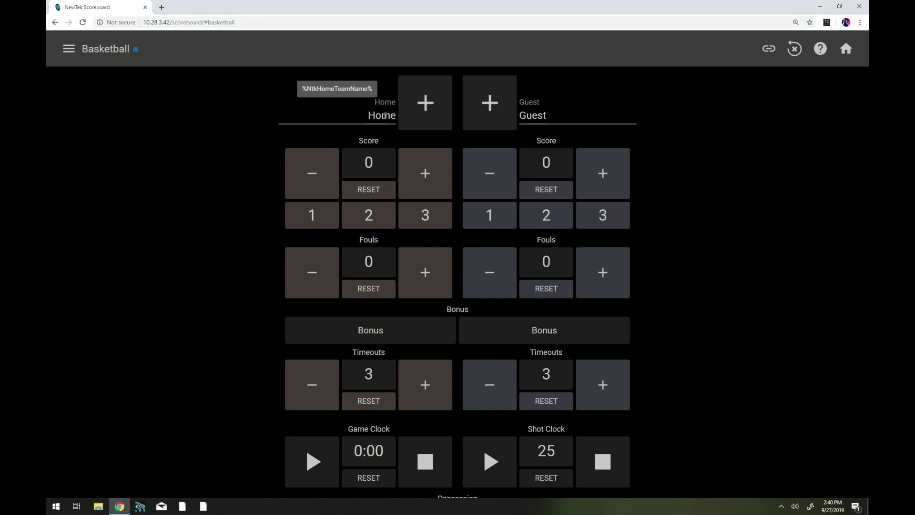
Overwrite the Home name field with Richard and the Guest name field with Evans
{"action": "double_click", "coordinate": [381, 115]}
{"action": "key", "text": "ctrl+a"}
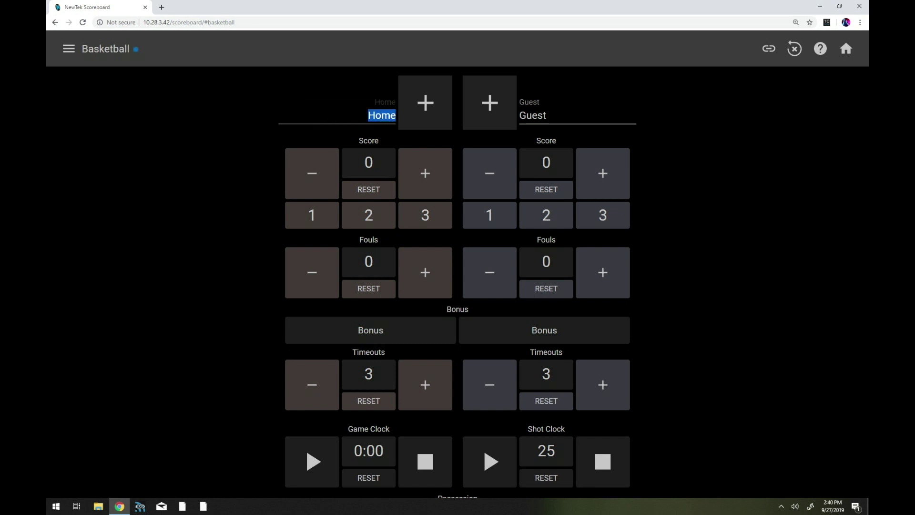
{"action": "type", "text": "Richard"}
{"action": "left_click", "coordinate": [533, 72]}
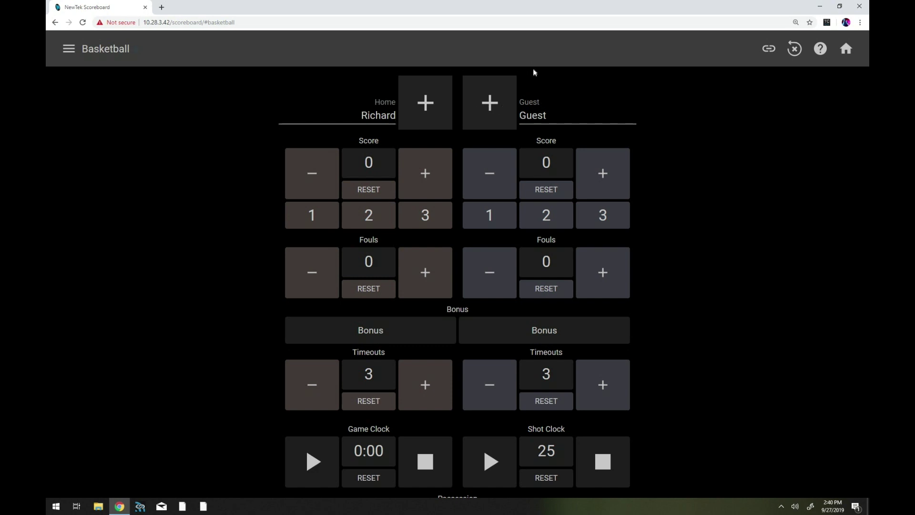
{"action": "left_click", "coordinate": [537, 115]}
{"action": "key", "text": "ctrl+a"}
{"action": "type", "text": "E"}
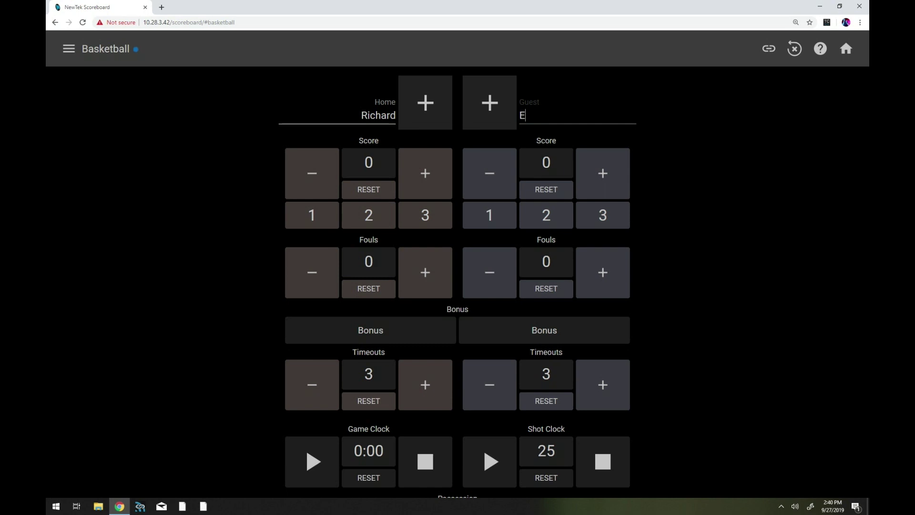
{"action": "type", "text": "vans"}
{"action": "left_click", "coordinate": [651, 202]}
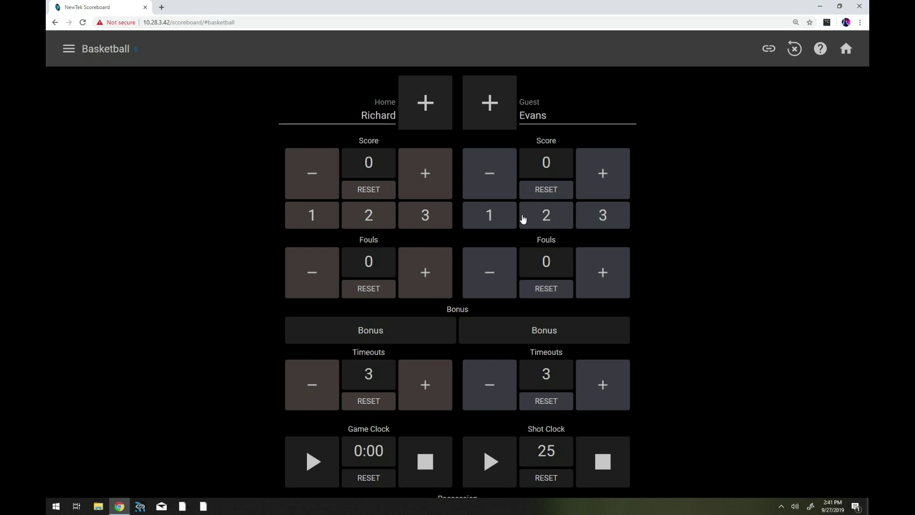
Use the 1/2/3 point buttons to bring Home to 17 and Guest to 11
{"action": "left_click", "coordinate": [431, 216]}
{"action": "left_click", "coordinate": [550, 222]}
{"action": "left_click", "coordinate": [550, 223]}
{"action": "left_click", "coordinate": [359, 215]}
{"action": "left_click", "coordinate": [433, 218]}
{"action": "left_click", "coordinate": [609, 225]}
{"action": "left_click", "coordinate": [599, 214]}
{"action": "left_click", "coordinate": [475, 225]}
{"action": "left_click", "coordinate": [428, 223]}
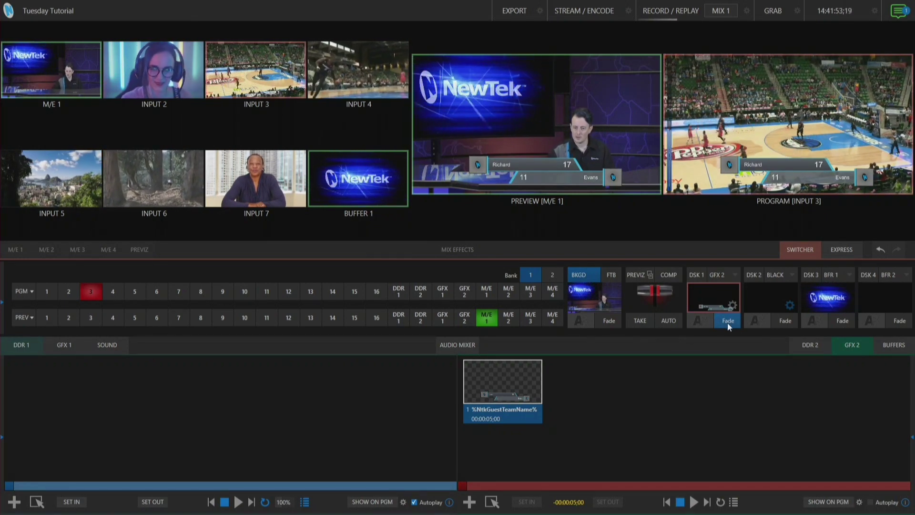
Fade off DSK 1, load Sectional Sports into Buffer 6, and set DSK 1 to BFR 6
{"action": "left_click", "coordinate": [728, 321]}
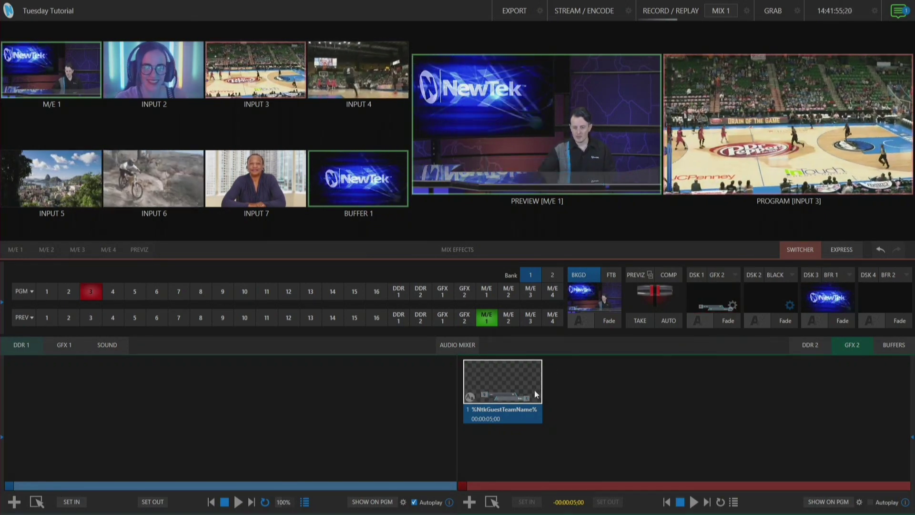
{"action": "left_click", "coordinate": [899, 346]}
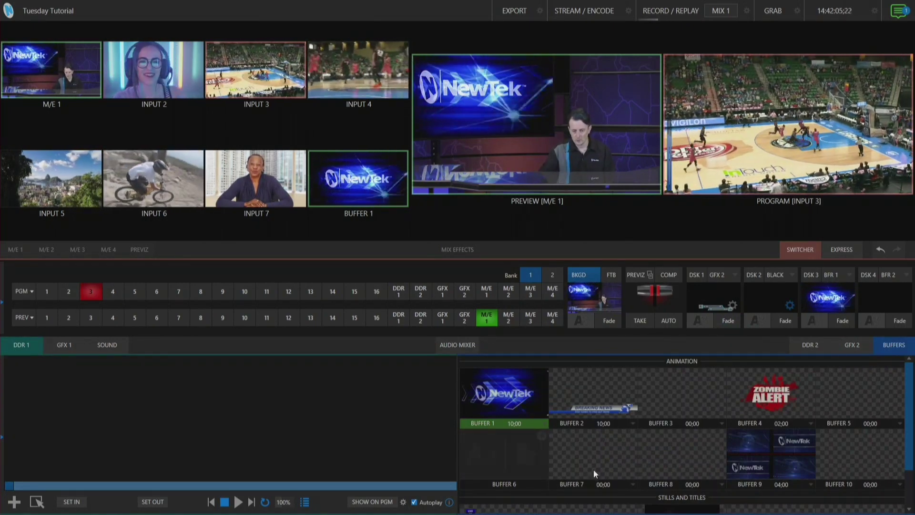
{"action": "left_click", "coordinate": [541, 437]}
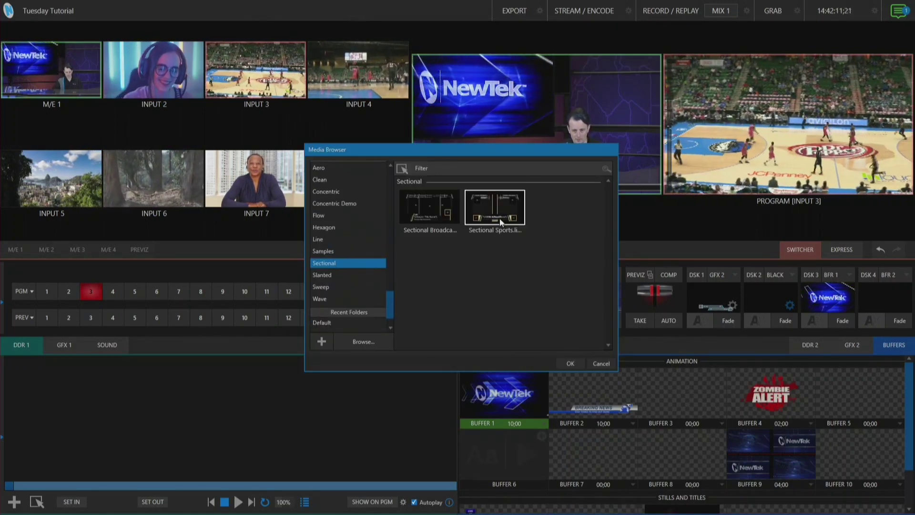
{"action": "left_click", "coordinate": [572, 365]}
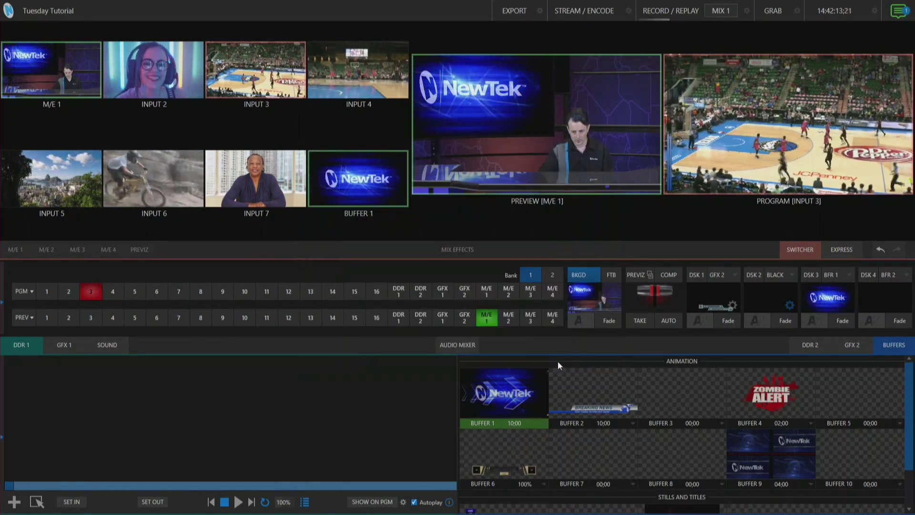
{"action": "left_click", "coordinate": [734, 275]}
{"action": "mouse_move", "coordinate": [725, 322]}
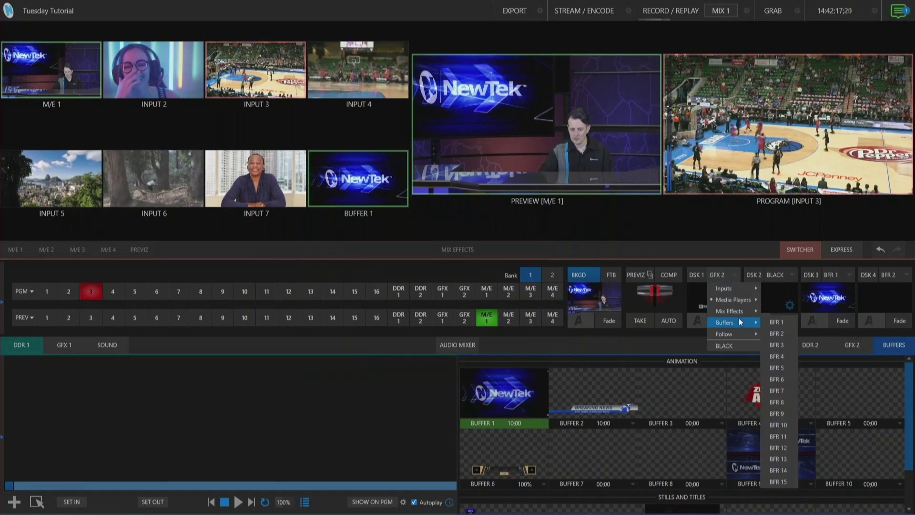
{"action": "left_click", "coordinate": [790, 380]}
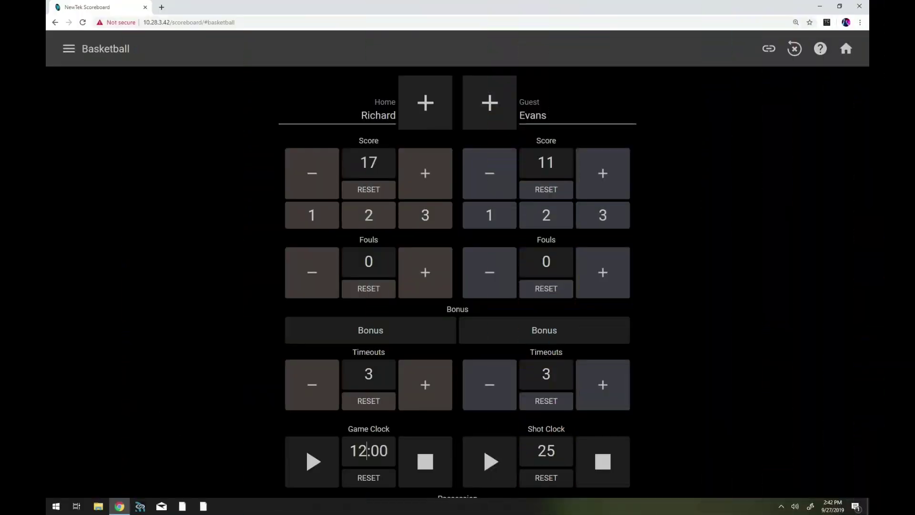
Start the game clock counting down from 12:00
{"action": "left_click", "coordinate": [318, 473]}
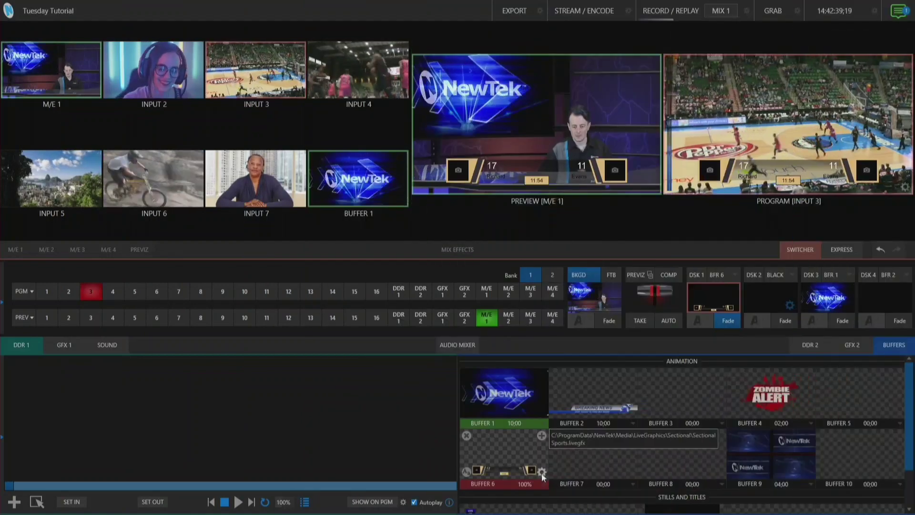
Open Buffer 6's title in the editor and check the guest score, clock and guest name tags
{"action": "left_click", "coordinate": [542, 470]}
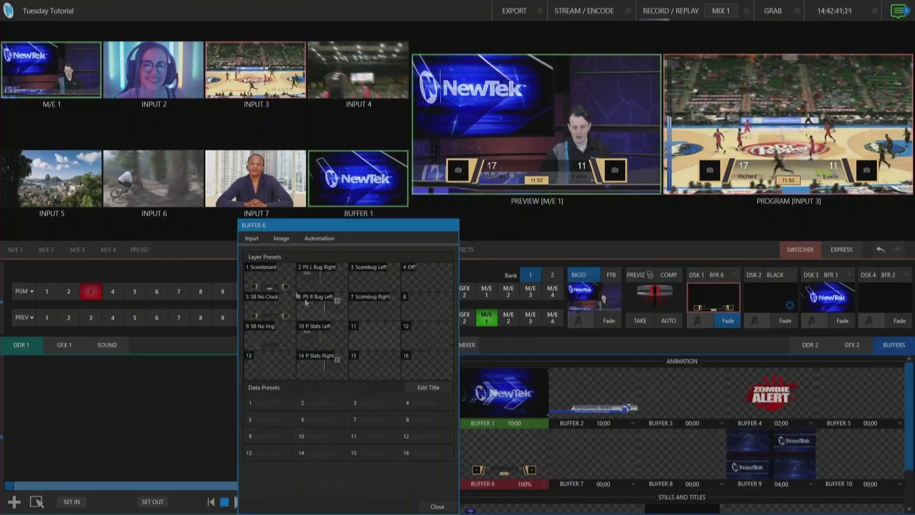
{"action": "left_click", "coordinate": [428, 386]}
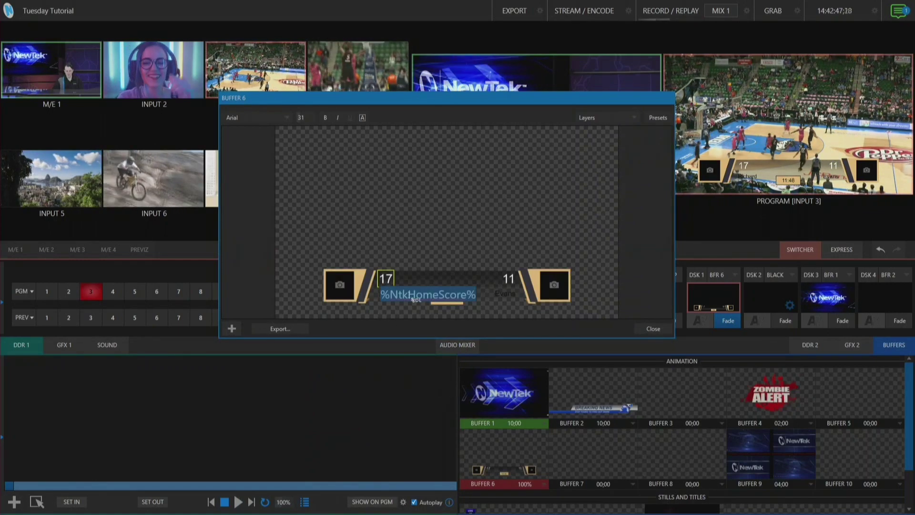
{"action": "left_click", "coordinate": [506, 280]}
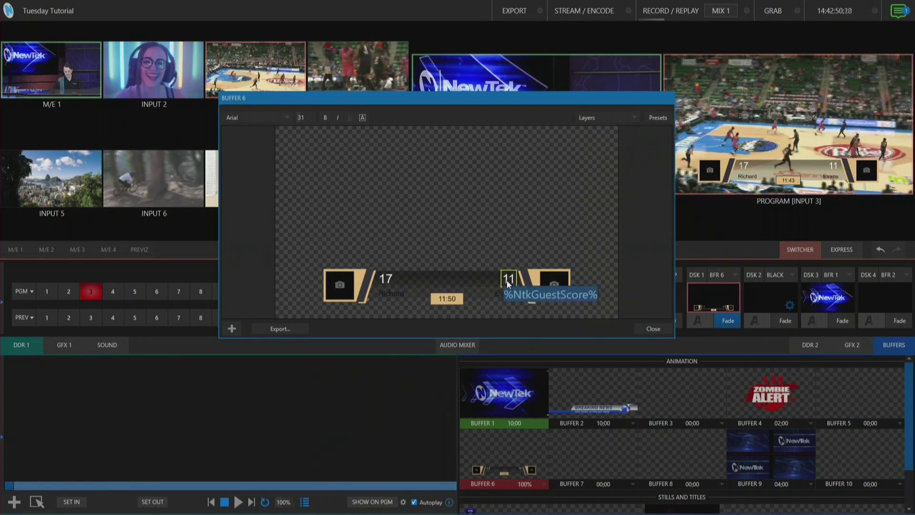
{"action": "left_click", "coordinate": [453, 303]}
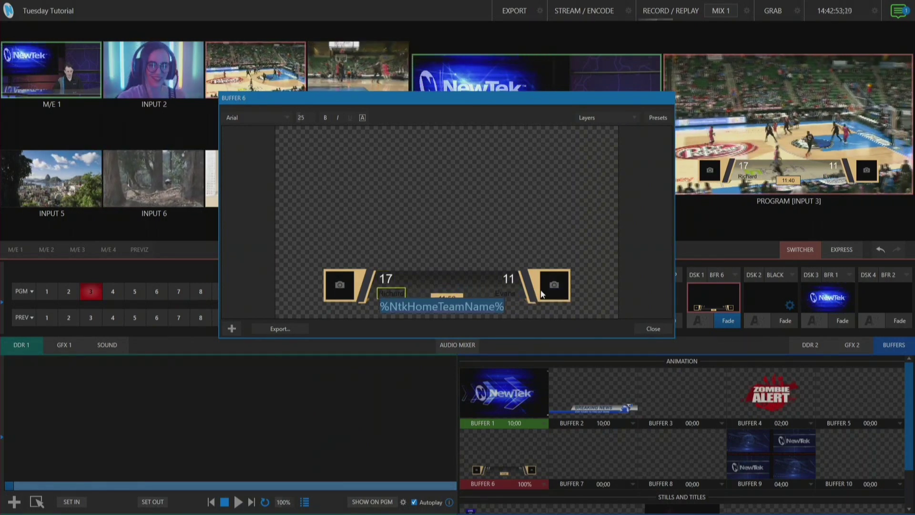
{"action": "left_click", "coordinate": [510, 293]}
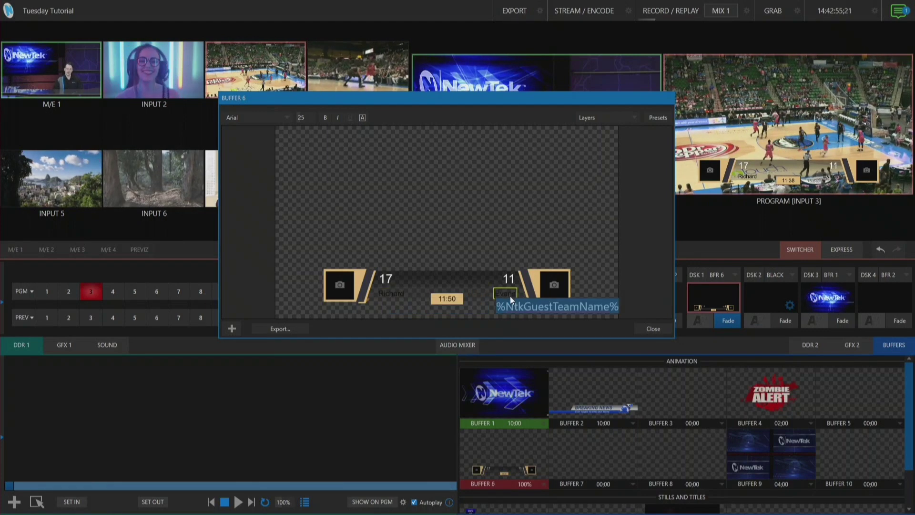
Close the Buffer 6 title editor, leaving the scoreboard clock counting on program
{"action": "left_click", "coordinate": [654, 329]}
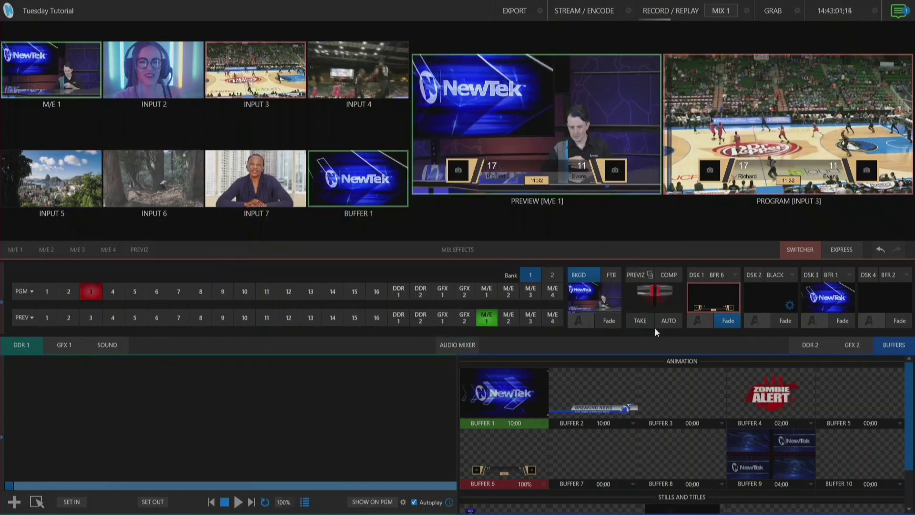